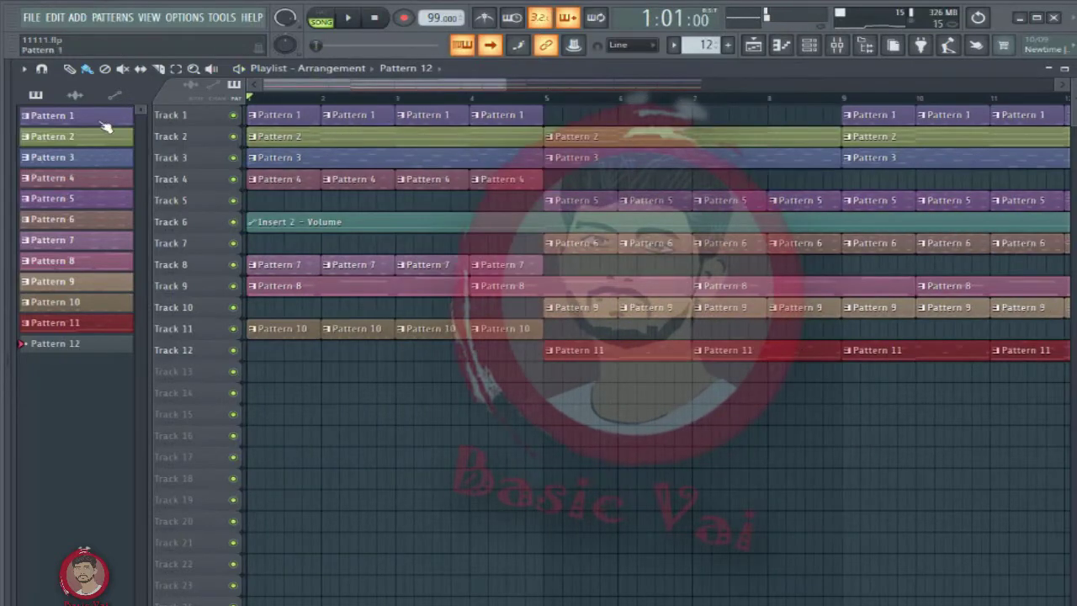
- Open Pattern 1's Ekit Kick notes in the piano roll, audition them and return to the playlist
{"action": "double_click", "coordinate": [105, 126]}
{"action": "scroll", "coordinate": [398, 181], "scroll_direction": "down", "scroll_amount": 5}
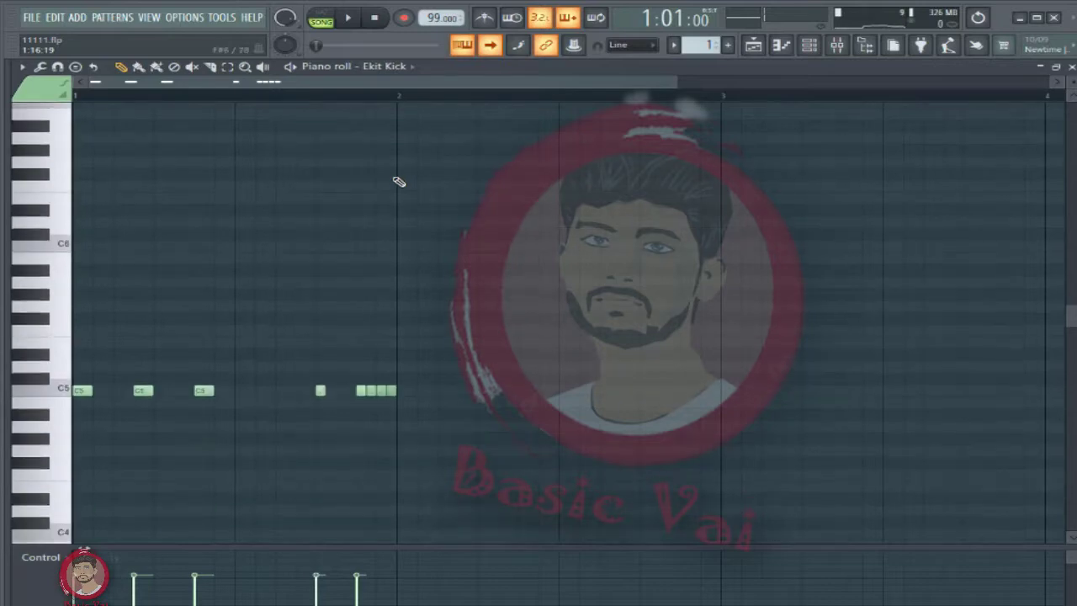
{"action": "left_click", "coordinate": [294, 68]}
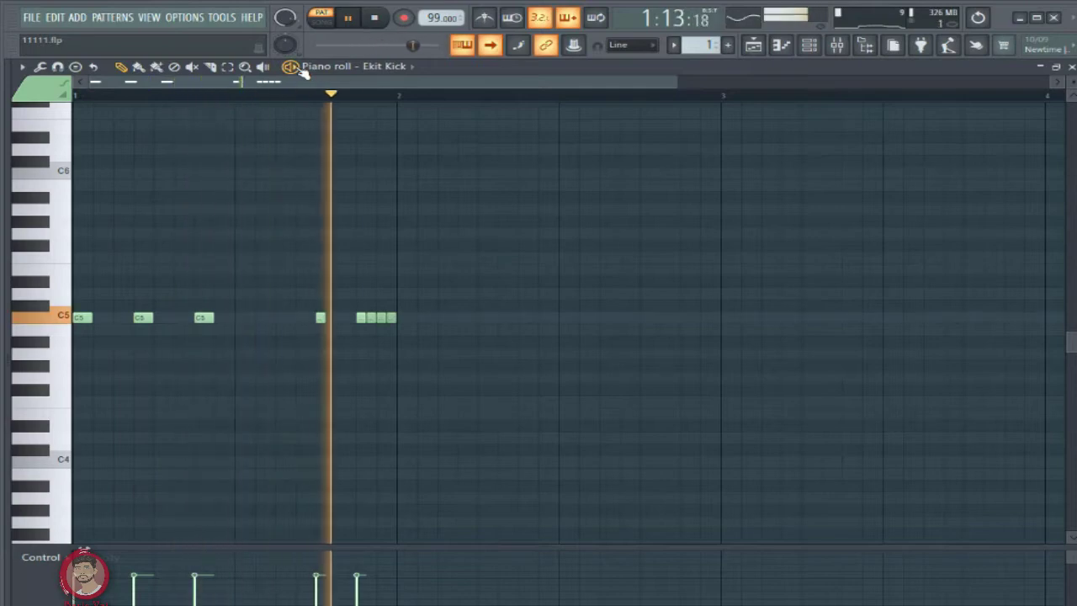
{"action": "left_click", "coordinate": [1071, 66]}
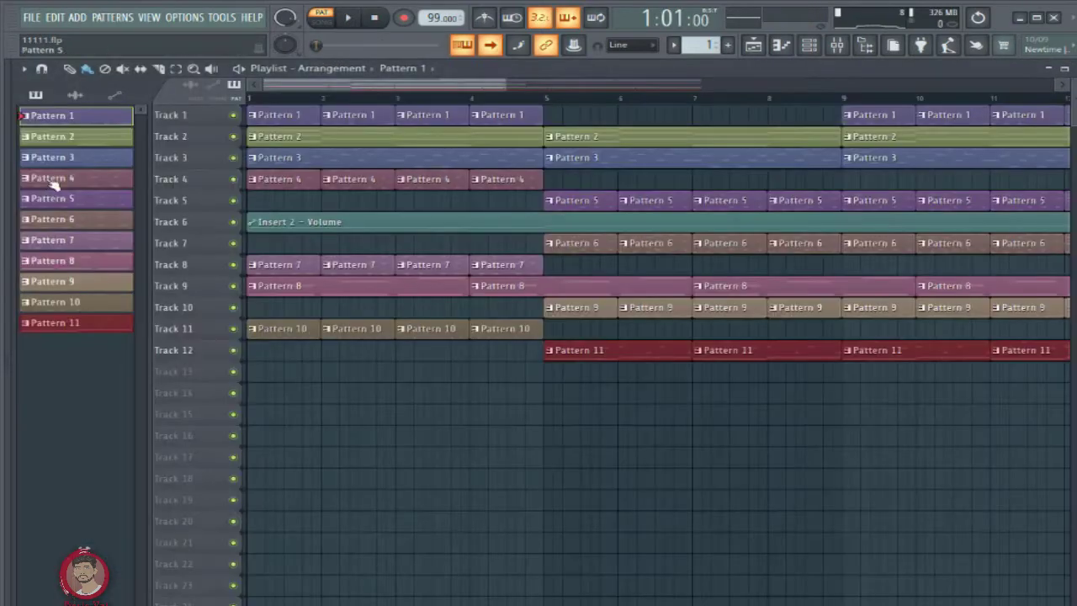
- Audition Pattern 2's FL Keys chords in the piano roll, stop playback and close the editor
{"action": "double_click", "coordinate": [74, 145]}
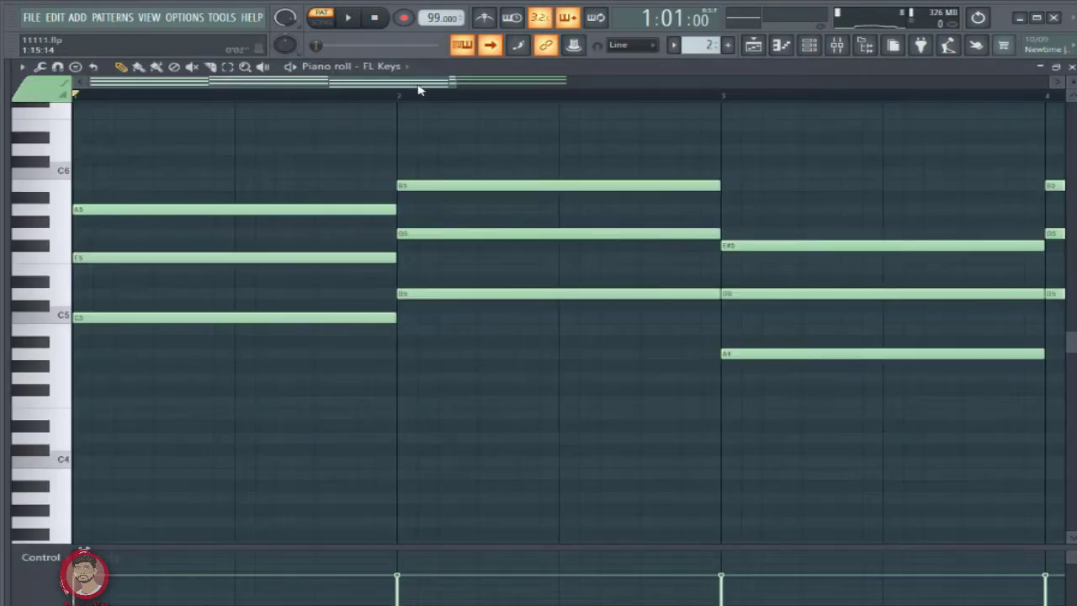
{"action": "scroll", "coordinate": [470, 99], "scroll_direction": "down", "scroll_amount": 4}
{"action": "key", "text": "space"}
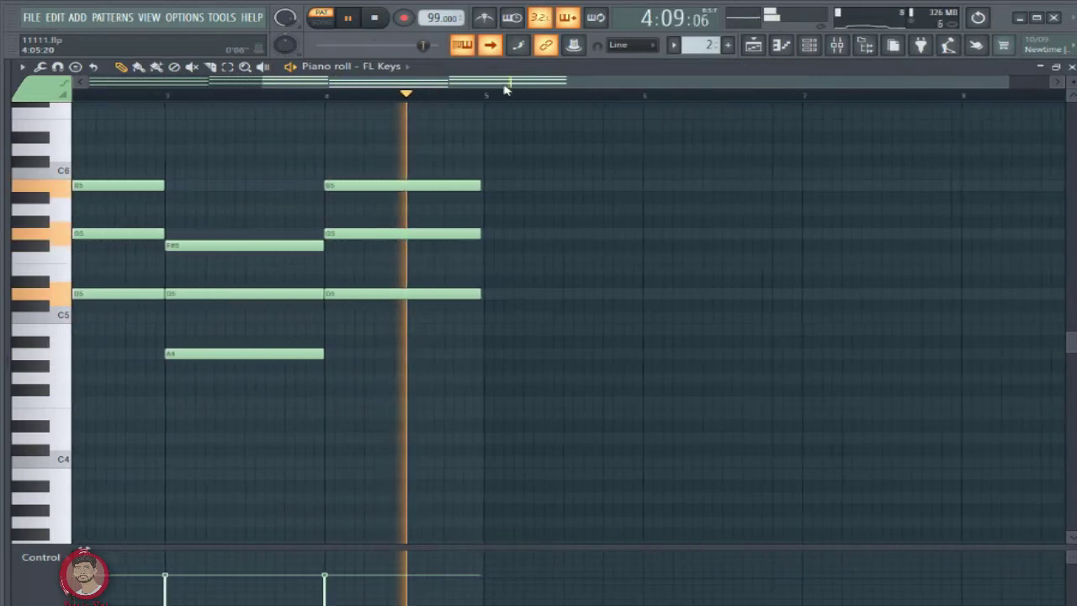
{"action": "key", "text": "space"}
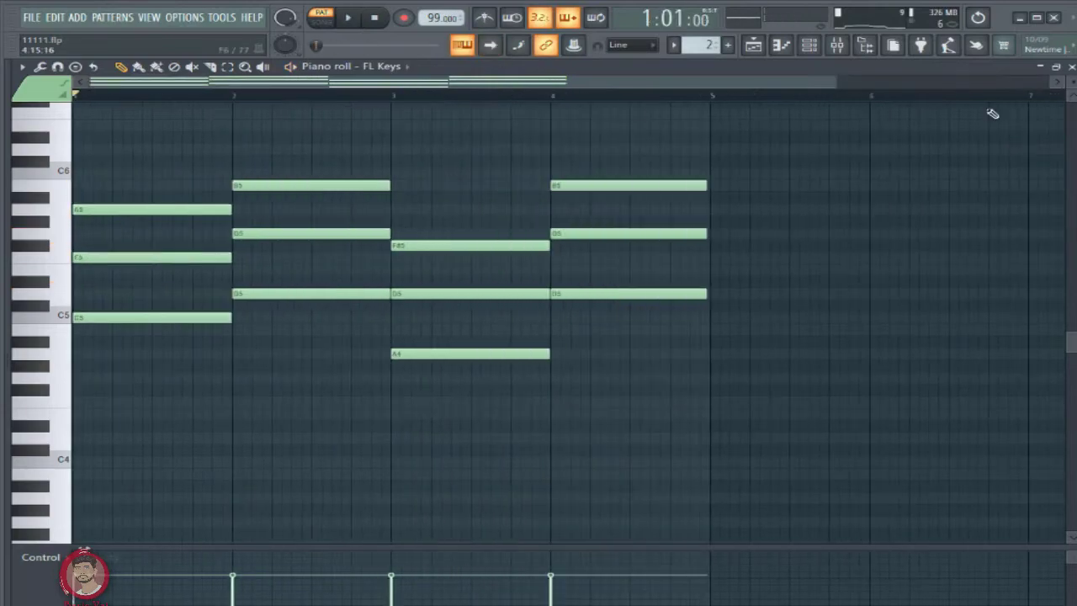
{"action": "left_click", "coordinate": [1070, 66]}
- Open Pattern 3's FL Keys #2 melody in the piano roll, play it back and close it
{"action": "double_click", "coordinate": [82, 165]}
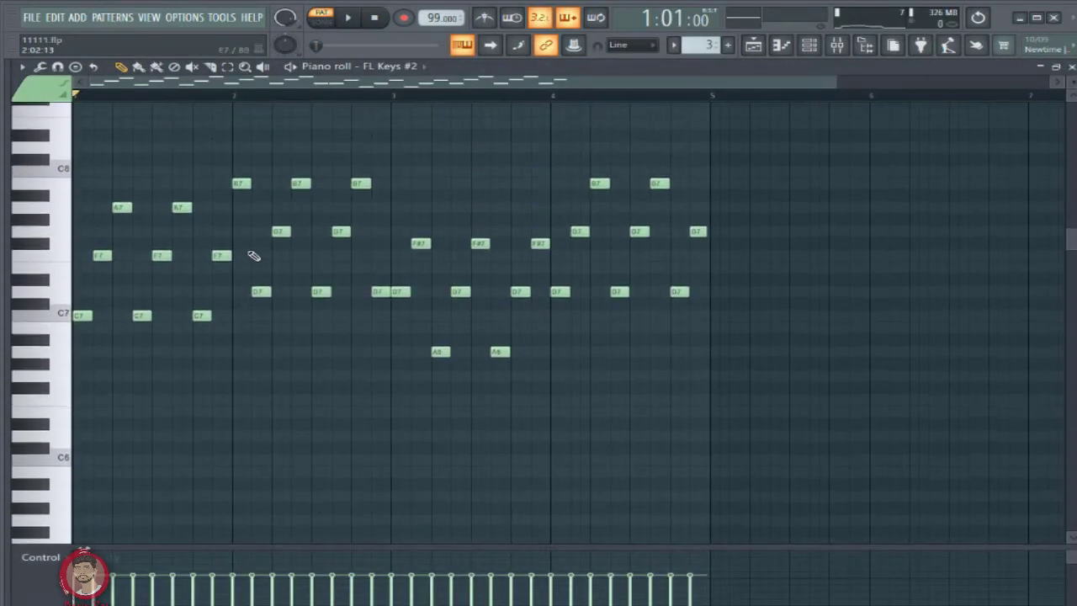
{"action": "key", "text": "space"}
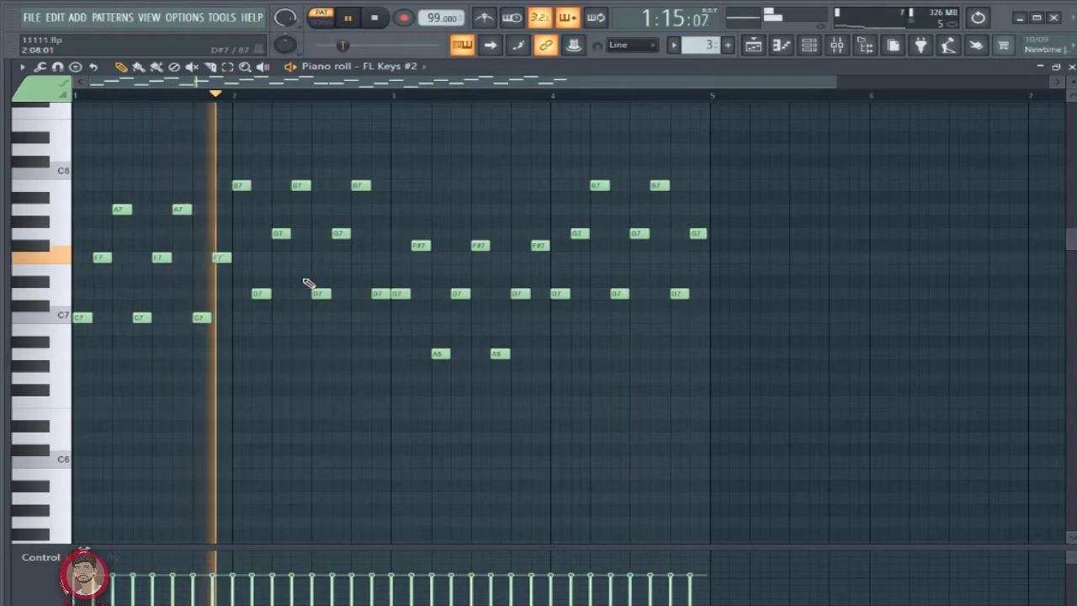
{"action": "key", "text": "space"}
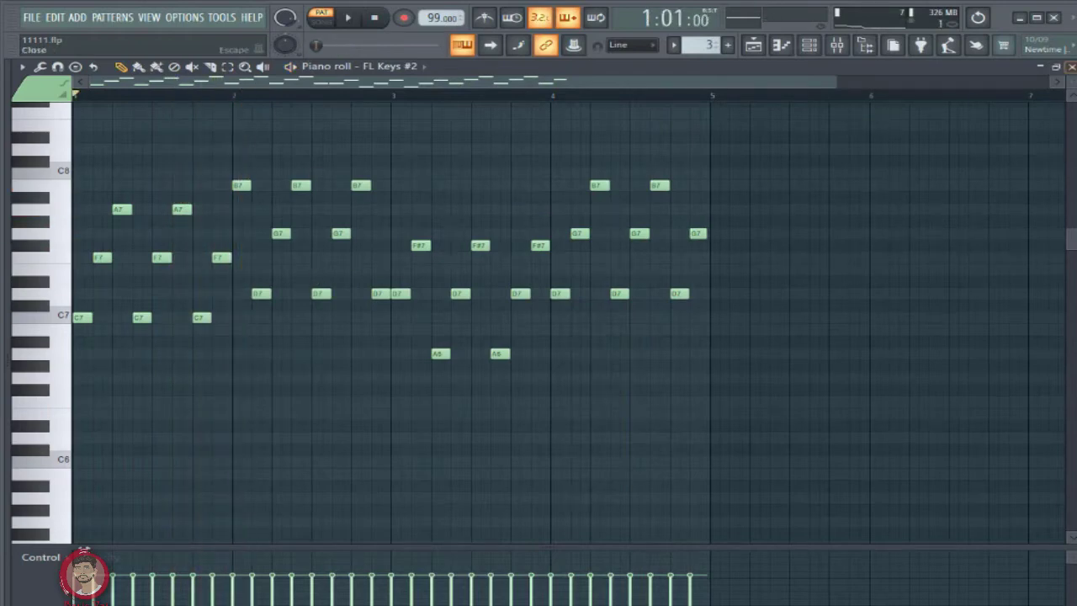
{"action": "left_click", "coordinate": [1071, 66]}
- View and play Pattern 4's Pluck Tropical notes in the piano roll, then return to the playlist
{"action": "left_click", "coordinate": [102, 179]}
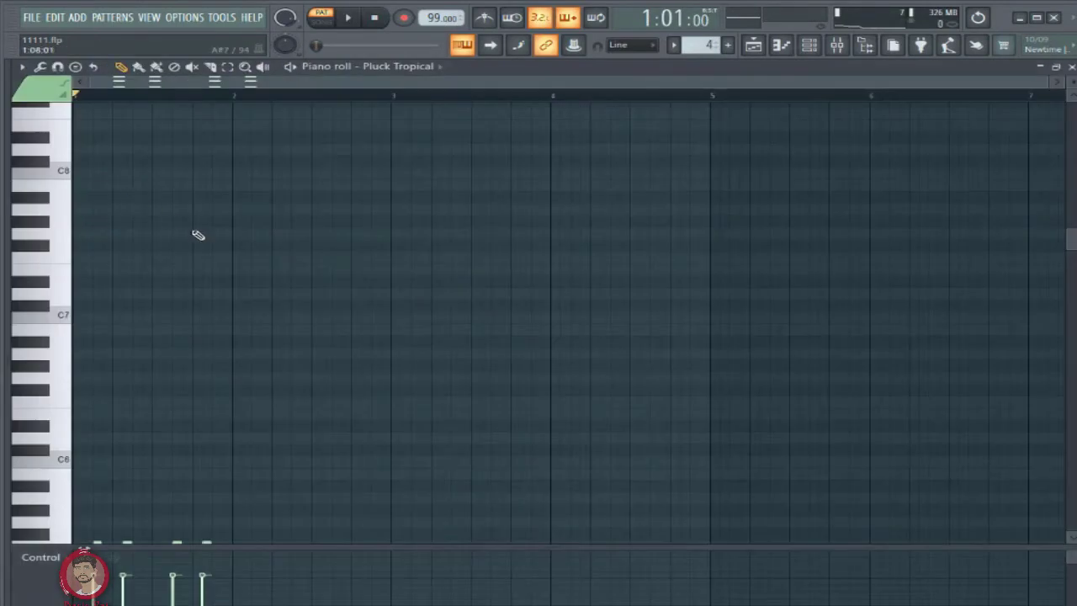
{"action": "scroll", "coordinate": [240, 252], "scroll_direction": "down", "scroll_amount": 6}
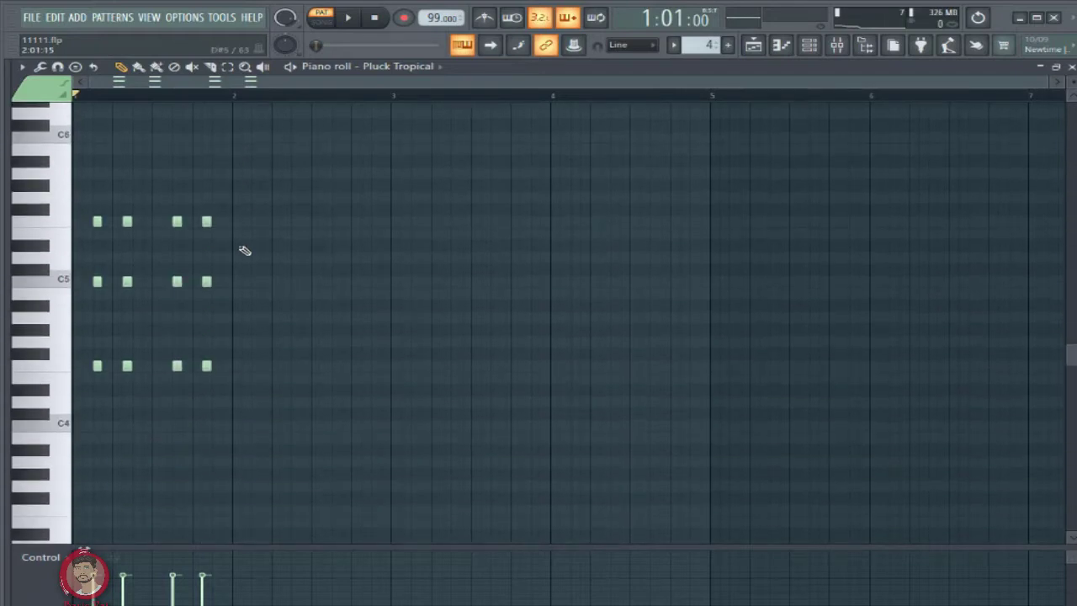
{"action": "key", "text": "space"}
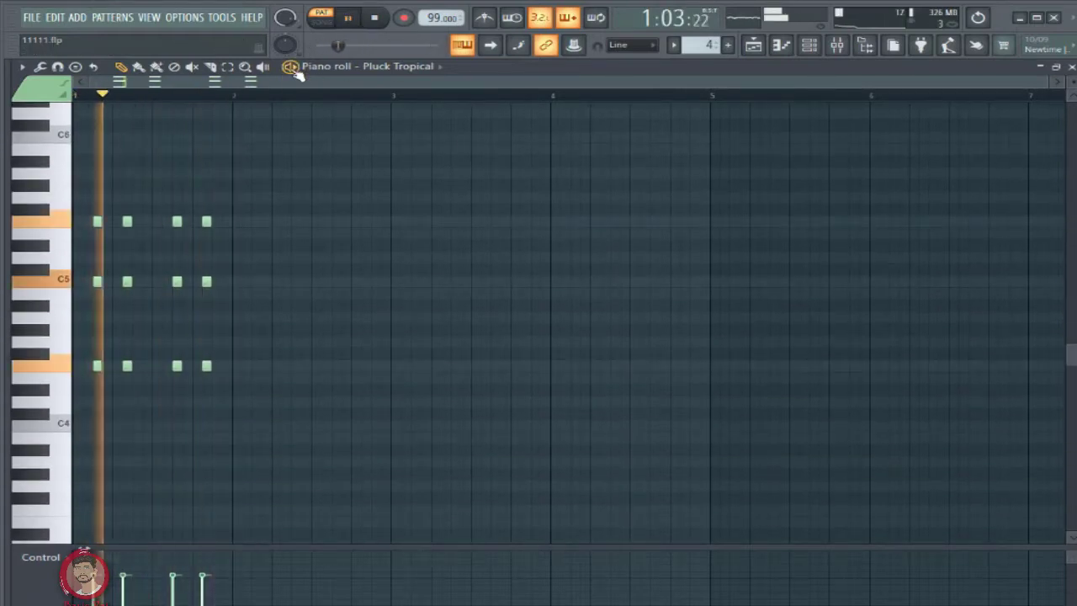
{"action": "key", "text": "space"}
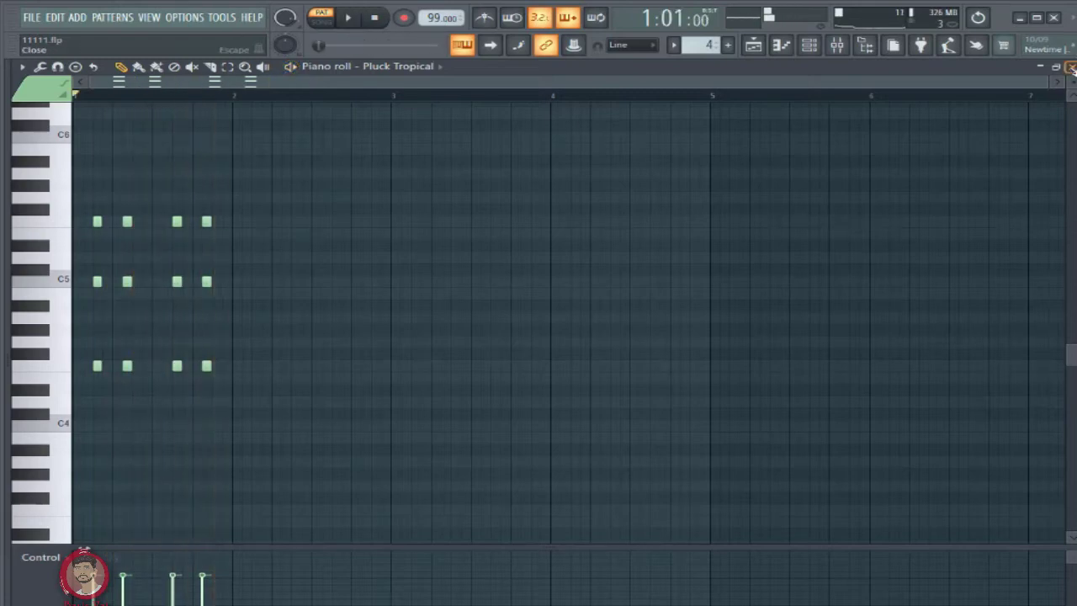
{"action": "key", "text": "F5"}
- Audition Pattern 5's Pluck Tropical notes in the piano roll and close the editor
{"action": "left_click", "coordinate": [91, 202]}
{"action": "key", "text": "F7"}
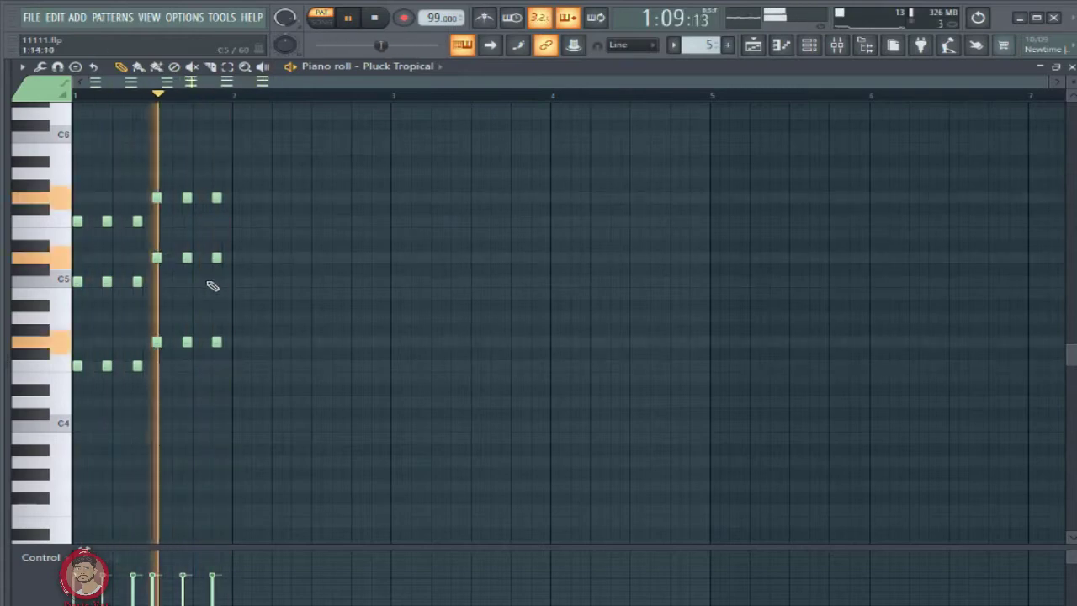
{"action": "key", "text": "space"}
{"action": "left_click", "coordinate": [1070, 66]}
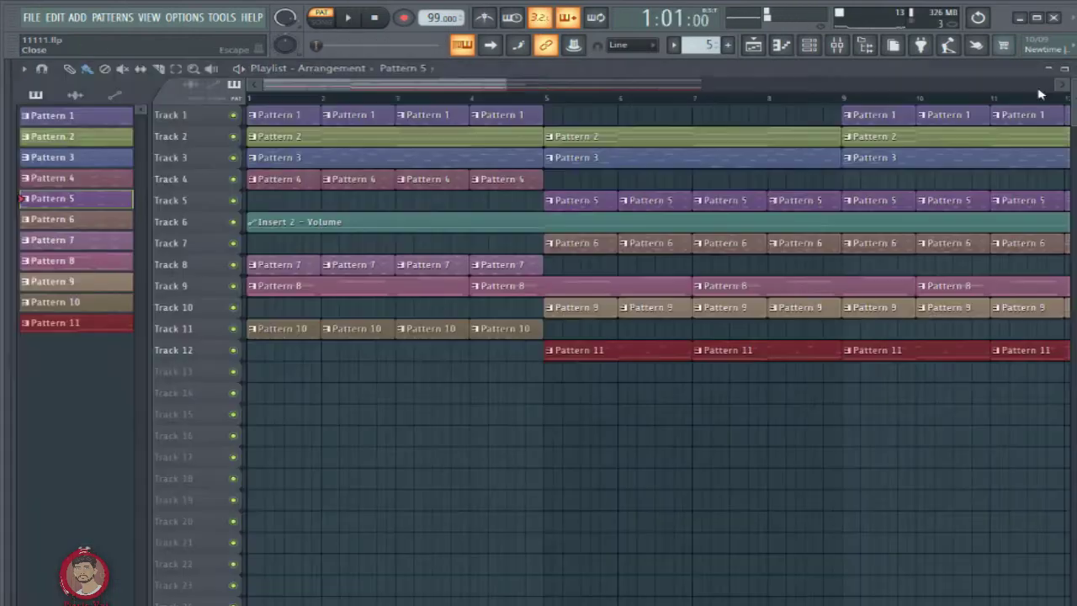
- Open Pattern 6's Ambiance notes in the piano roll, play them and close the editor
{"action": "double_click", "coordinate": [87, 225]}
{"action": "key", "text": "space"}
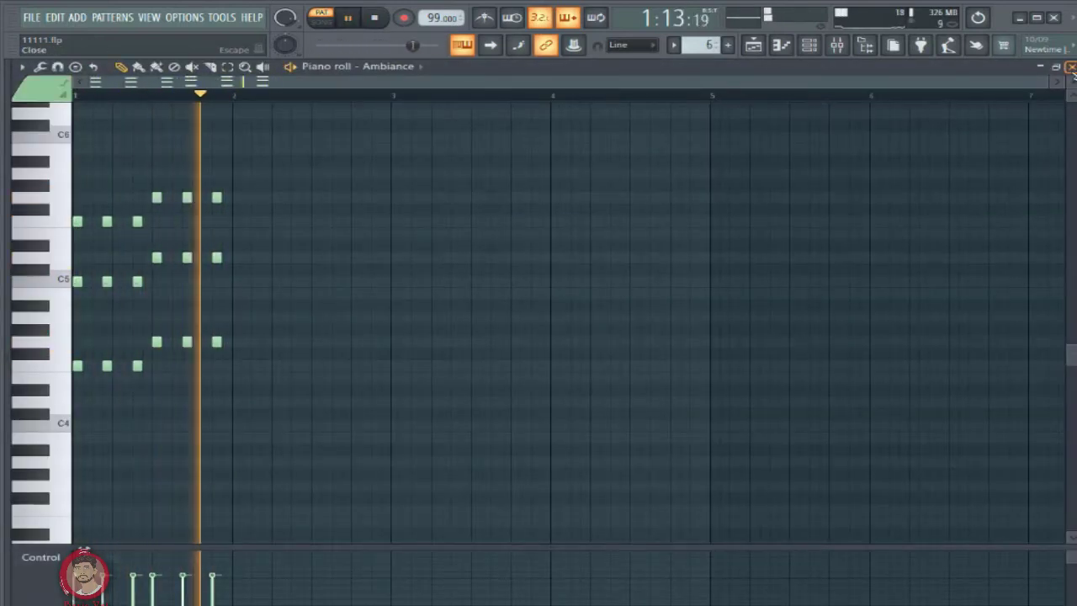
{"action": "key", "text": "space"}
{"action": "left_click", "coordinate": [1071, 68]}
- Examine Pattern 7's Ambiance notes up close in the piano roll, play them and return to the playlist
{"action": "double_click", "coordinate": [130, 249]}
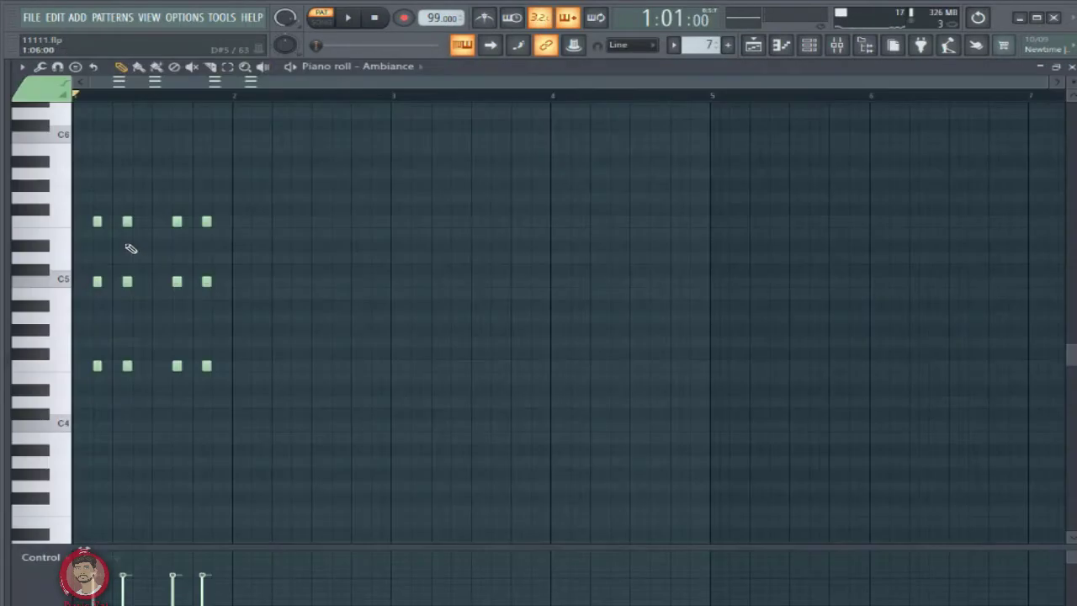
{"action": "scroll", "coordinate": [303, 99], "scroll_direction": "up", "scroll_amount": 5}
{"action": "key", "text": "space"}
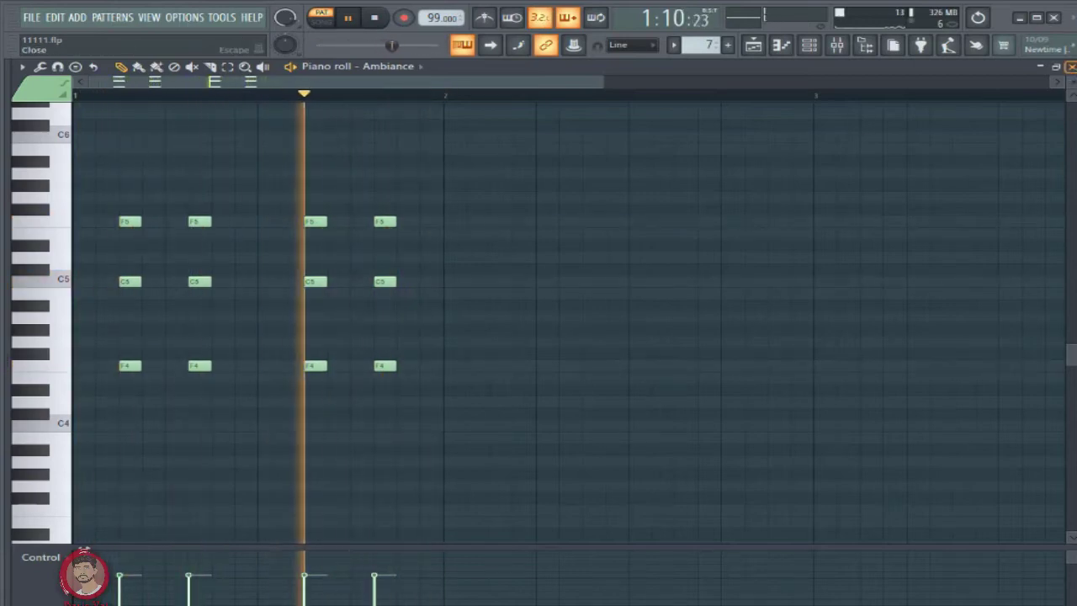
{"action": "key", "text": "space"}
{"action": "key", "text": "Escape"}
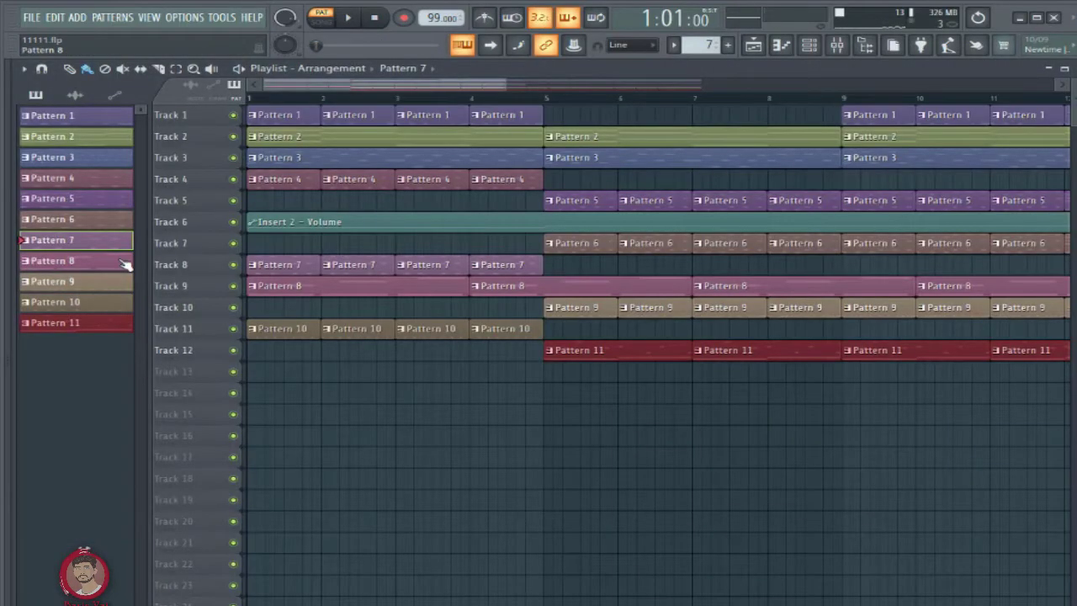
- Play Pattern 8's Purple Lullaby notes in the piano roll, stop playback and return to the playlist
{"action": "key", "text": "F7"}
{"action": "key", "text": "space"}
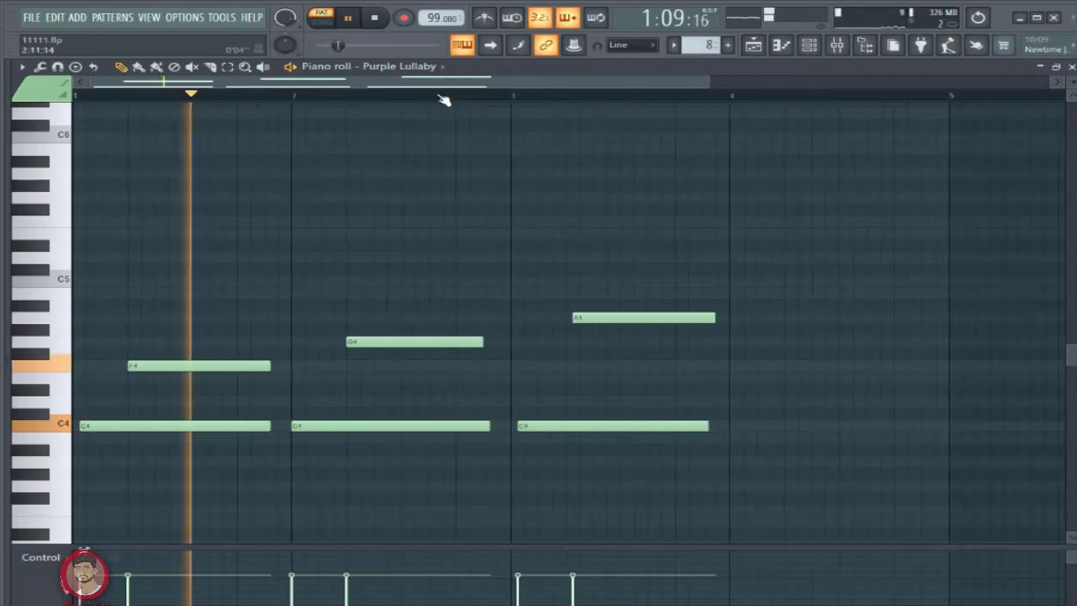
{"action": "scroll", "coordinate": [444, 100], "scroll_direction": "down", "scroll_amount": 2}
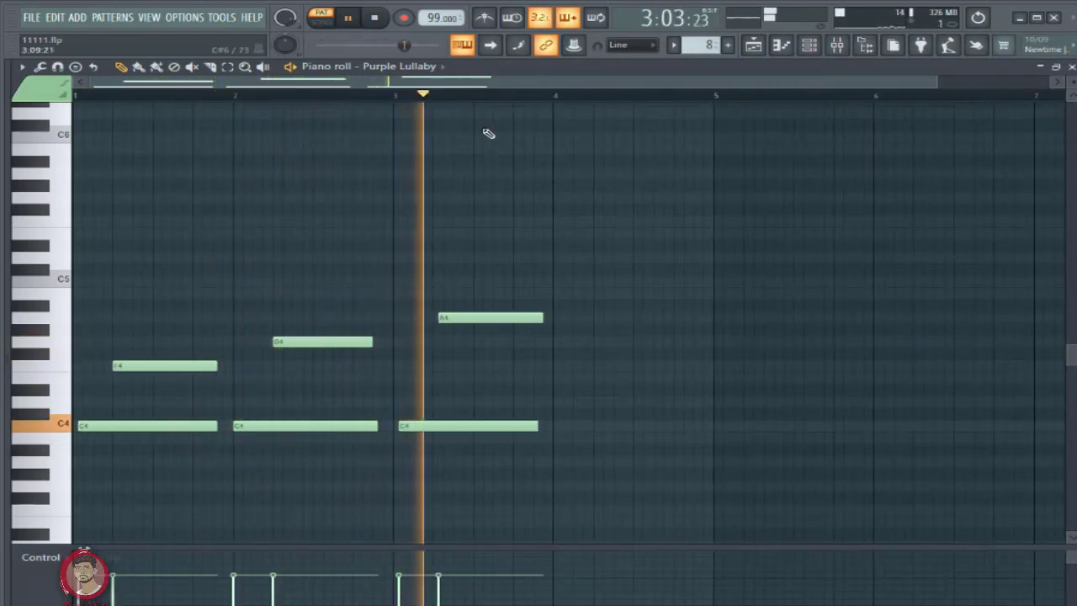
{"action": "key", "text": "space"}
{"action": "key", "text": "F7"}
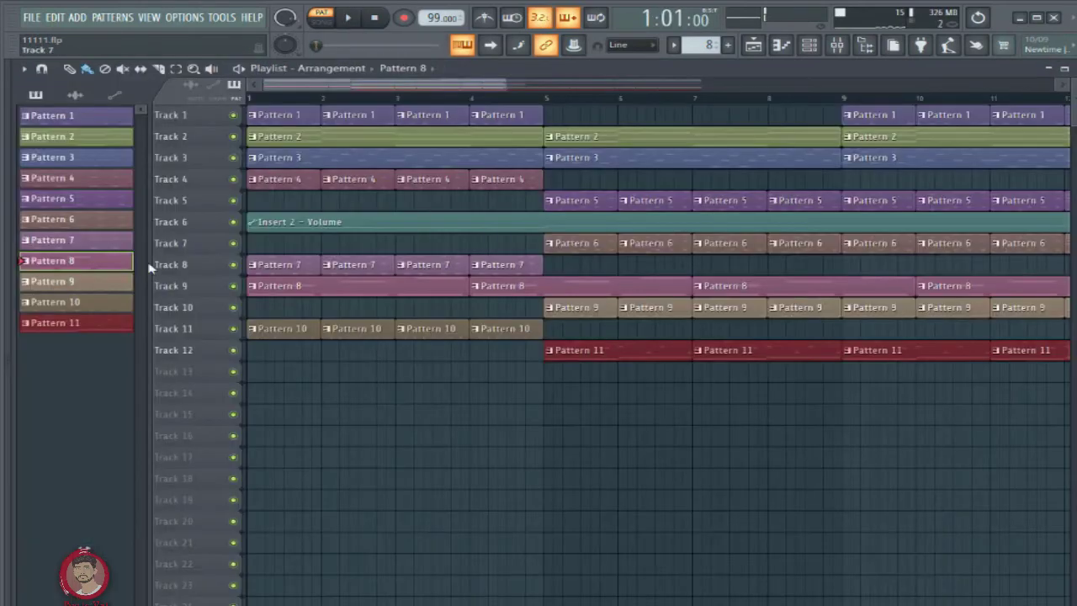
- Audition Pattern 9's Hat rhythm in the piano roll and close the editor
{"action": "key", "text": "F7"}
{"action": "key", "text": "space"}
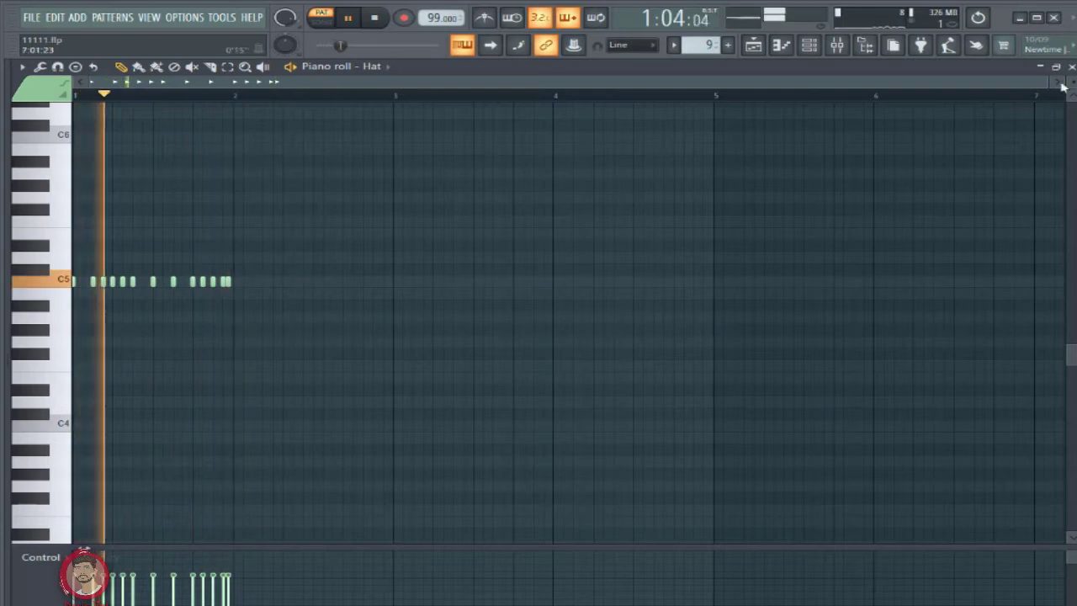
{"action": "key", "text": "space"}
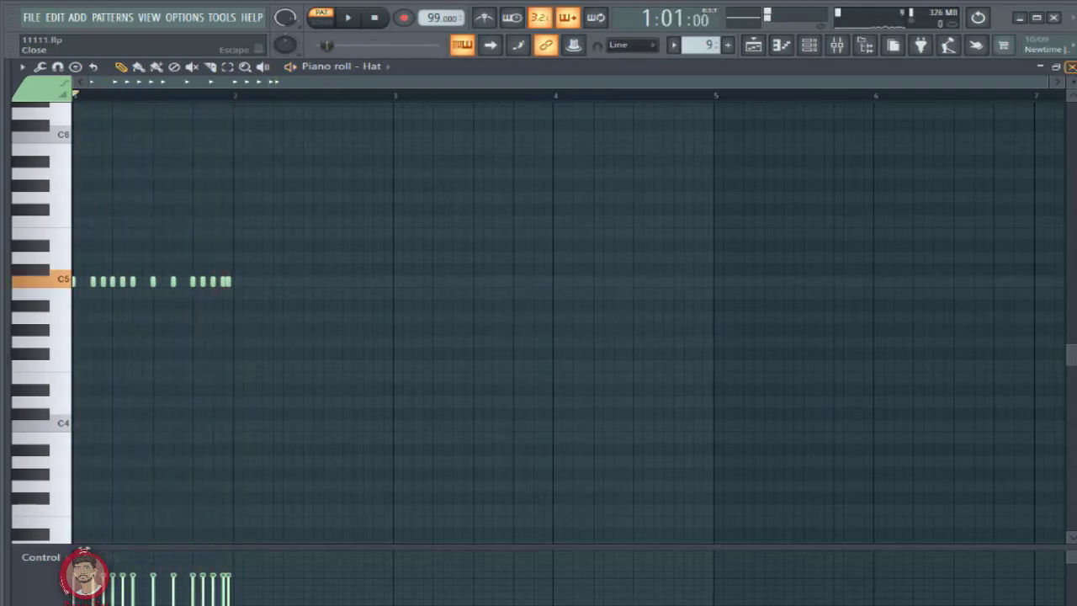
{"action": "key", "text": "F7"}
- Open Pattern 10's Hat notes in the piano roll, play them back and return to the playlist
{"action": "left_click", "coordinate": [97, 307]}
{"action": "key", "text": "F7"}
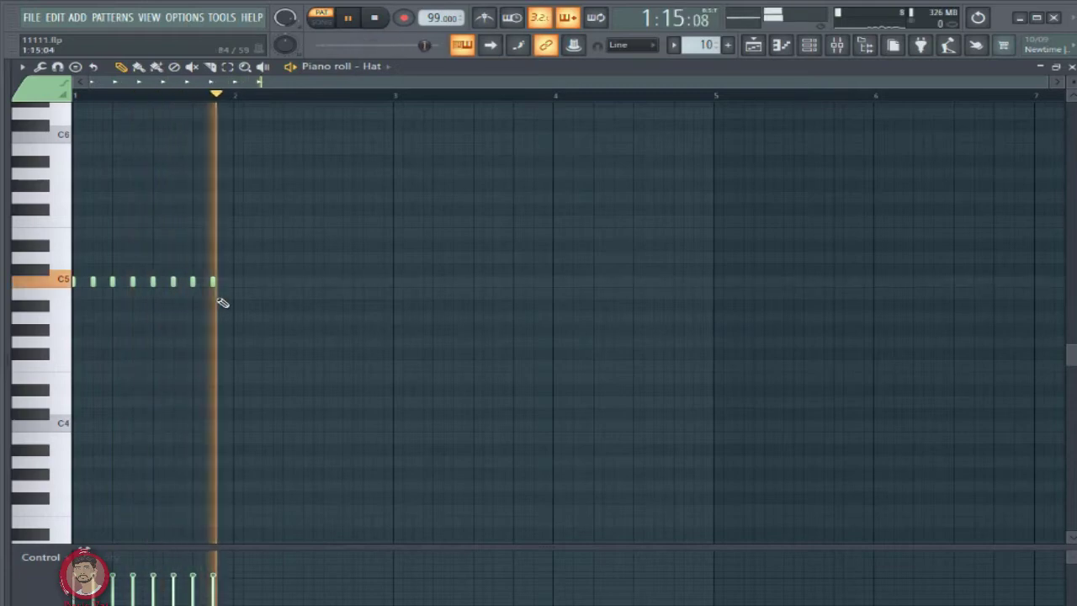
{"action": "key", "text": "space"}
{"action": "key", "text": "F7"}
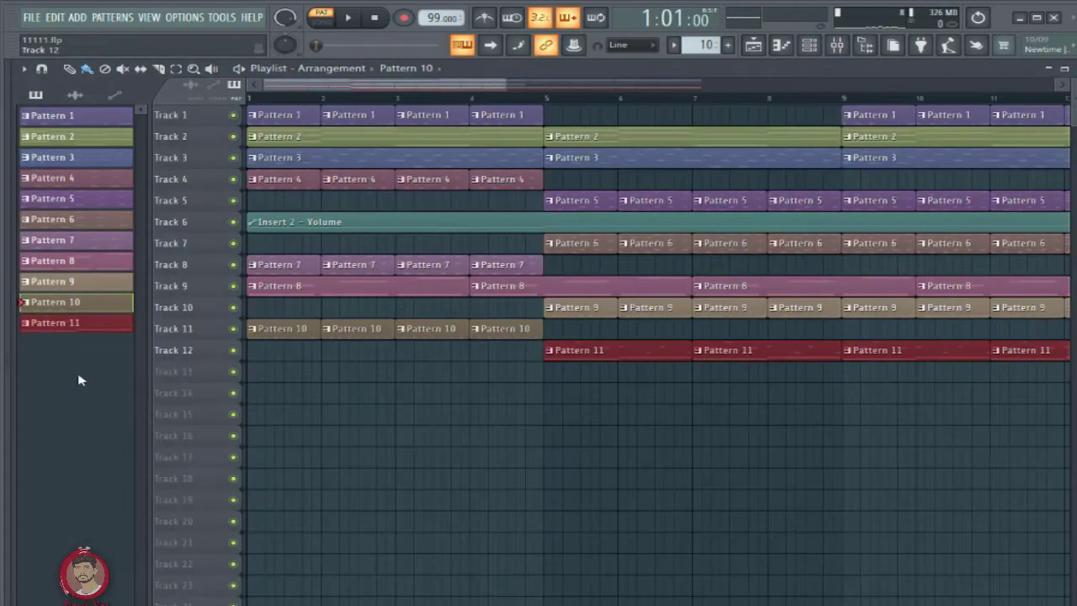
- View and play Pattern 11's Broken Piano notes in the piano roll, then close the editor
{"action": "left_click", "coordinate": [110, 324]}
{"action": "key", "text": "F7"}
{"action": "scroll", "coordinate": [266, 276], "scroll_direction": "up", "scroll_amount": 3}
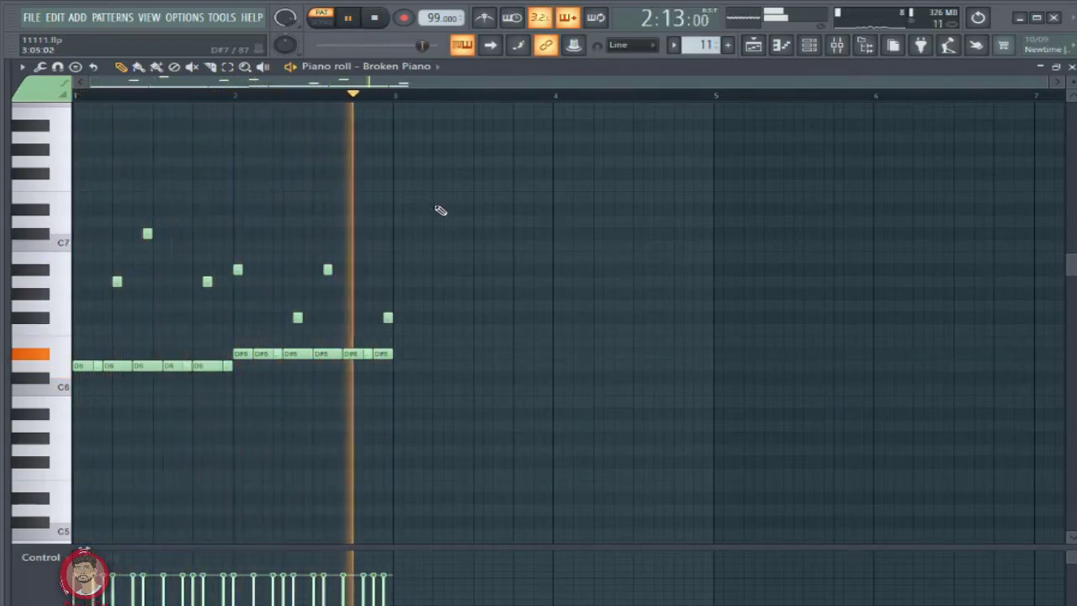
{"action": "key", "text": "space"}
{"action": "left_click", "coordinate": [1070, 67]}
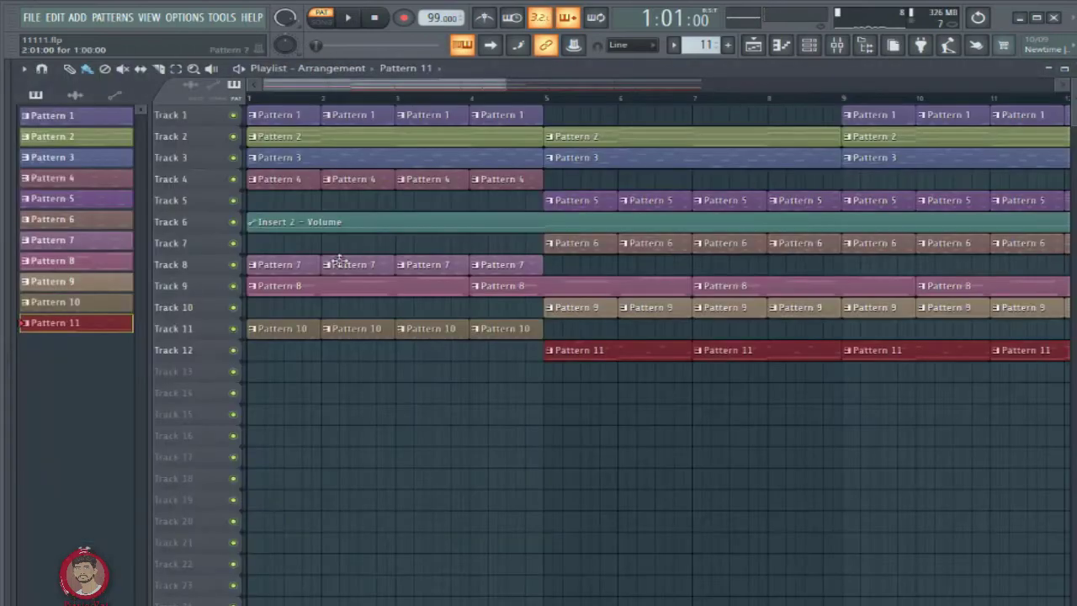
- Switch playback to song mode and open the mixer over the playlist with the Master track selected
{"action": "left_click_drag", "start_coordinate": [509, 88], "coordinate": [855, 74]}
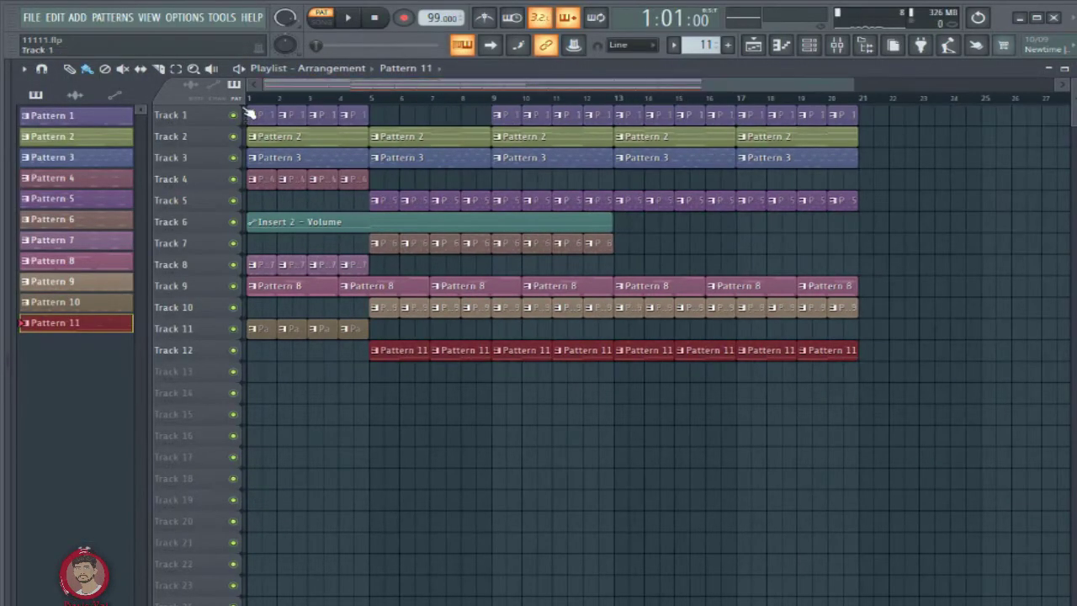
{"action": "left_click", "coordinate": [837, 47]}
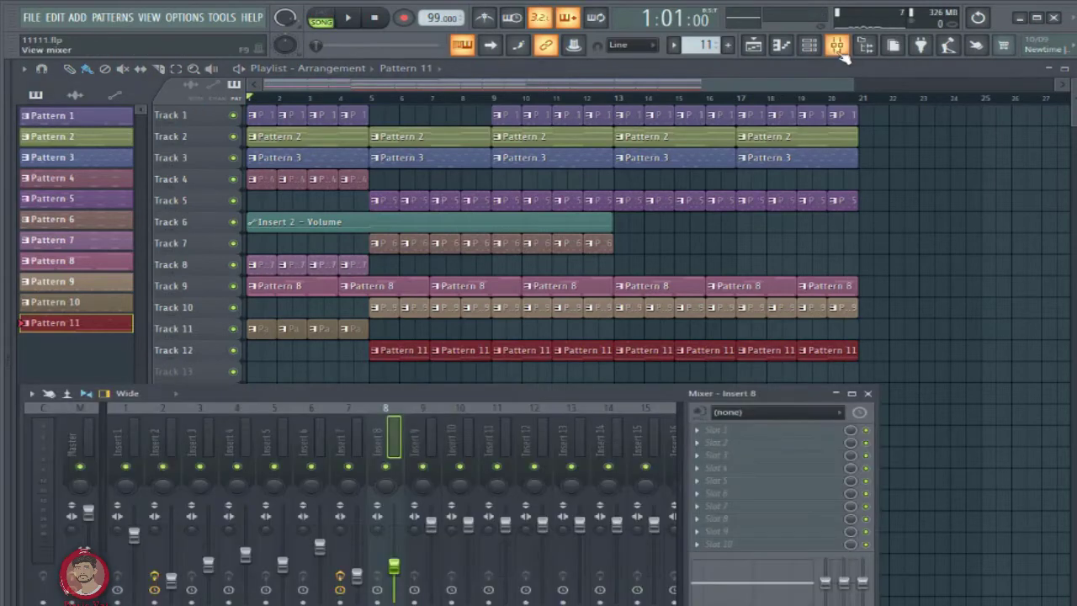
{"action": "left_click_drag", "start_coordinate": [288, 397], "coordinate": [410, 372]}
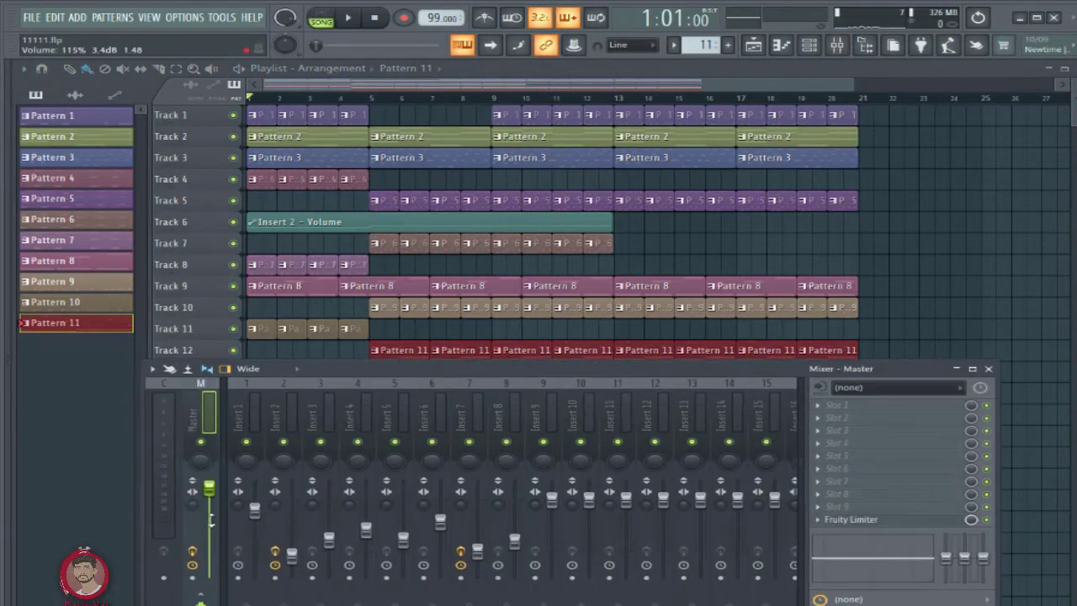
- Load the Drum compression 3 preset in the Master track's Fruity Limiter and close the plugin window
{"action": "left_click", "coordinate": [848, 521]}
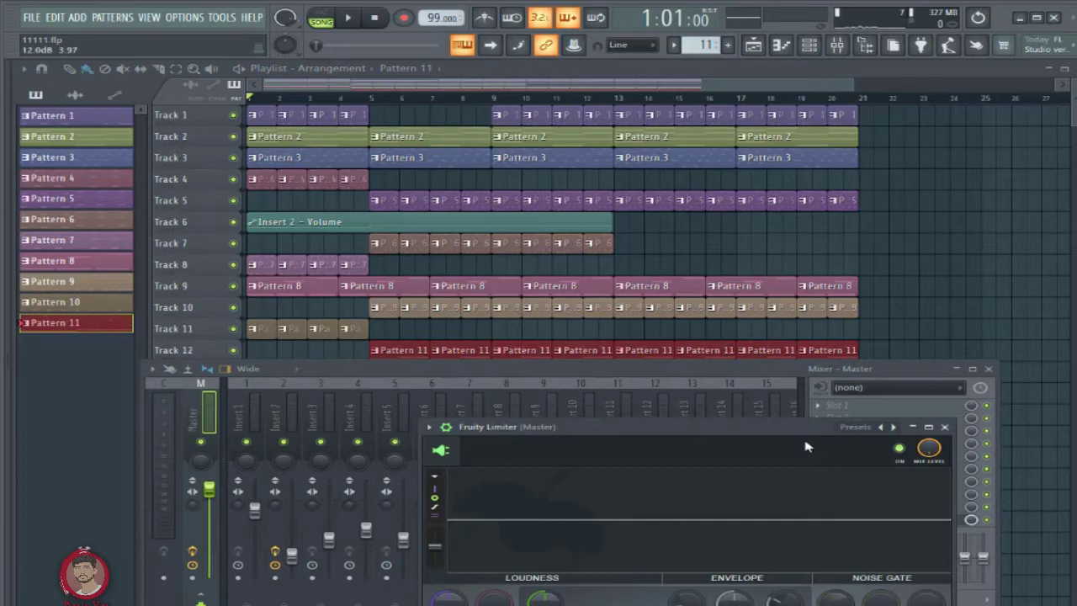
{"action": "left_click_drag", "start_coordinate": [810, 429], "coordinate": [603, 350]}
{"action": "left_click", "coordinate": [683, 346]}
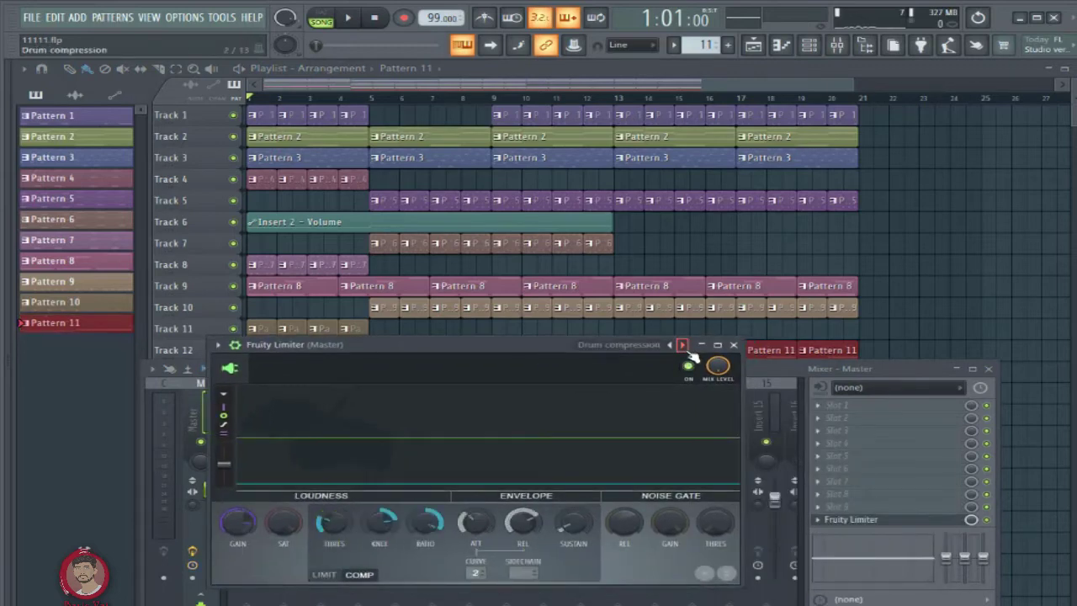
{"action": "left_click", "coordinate": [684, 345]}
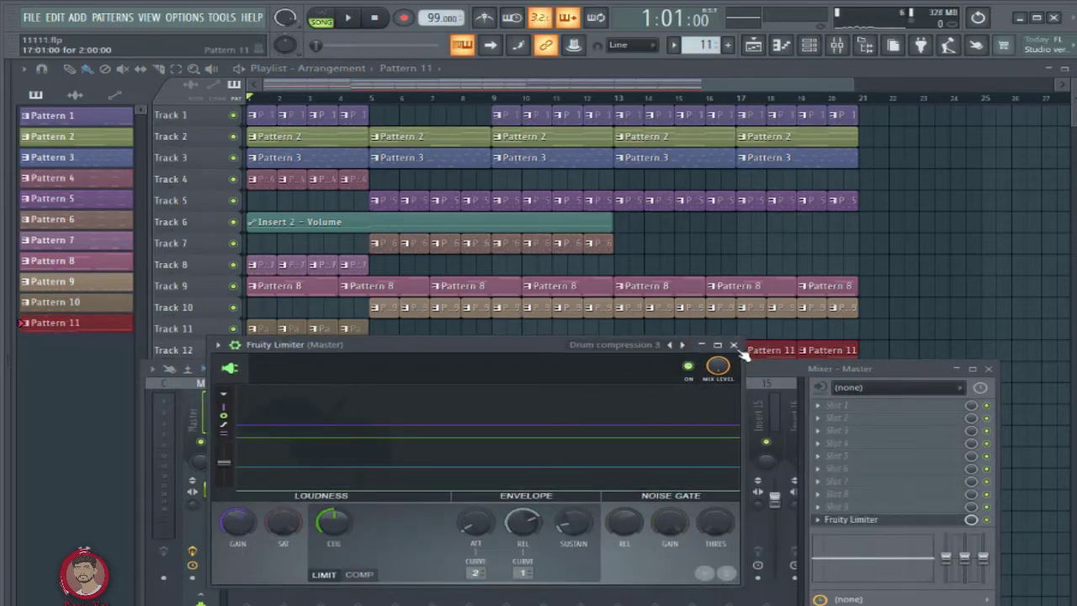
{"action": "left_click", "coordinate": [733, 345]}
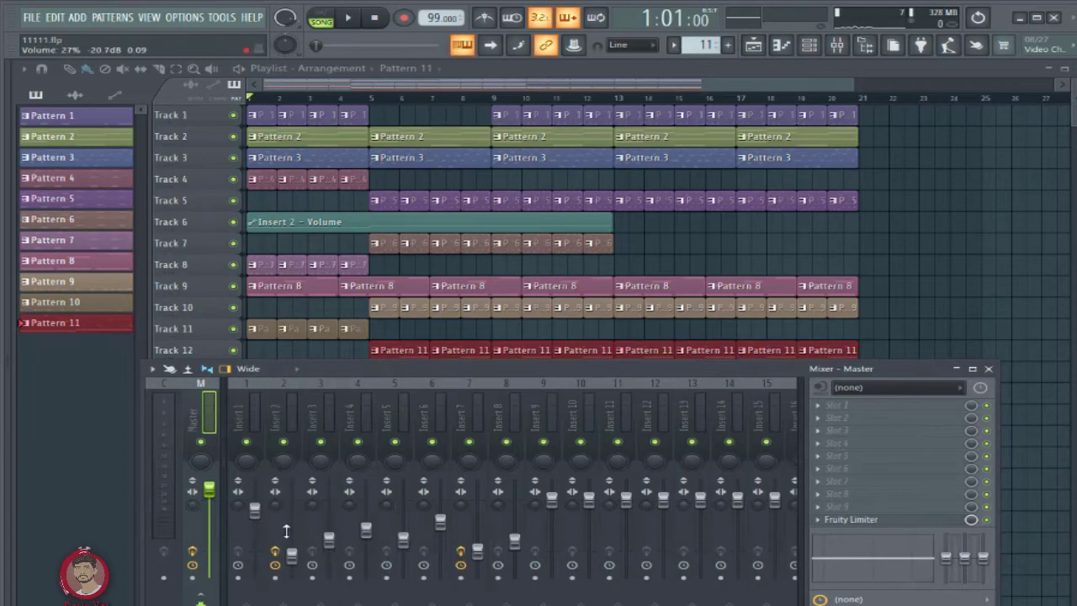
- Inspect Insert 2's Fruity Parametric EQ 2, Reeverb 2 and Balance effects, closing each plugin window after viewing it
{"action": "left_click", "coordinate": [287, 529]}
{"action": "left_click", "coordinate": [882, 408]}
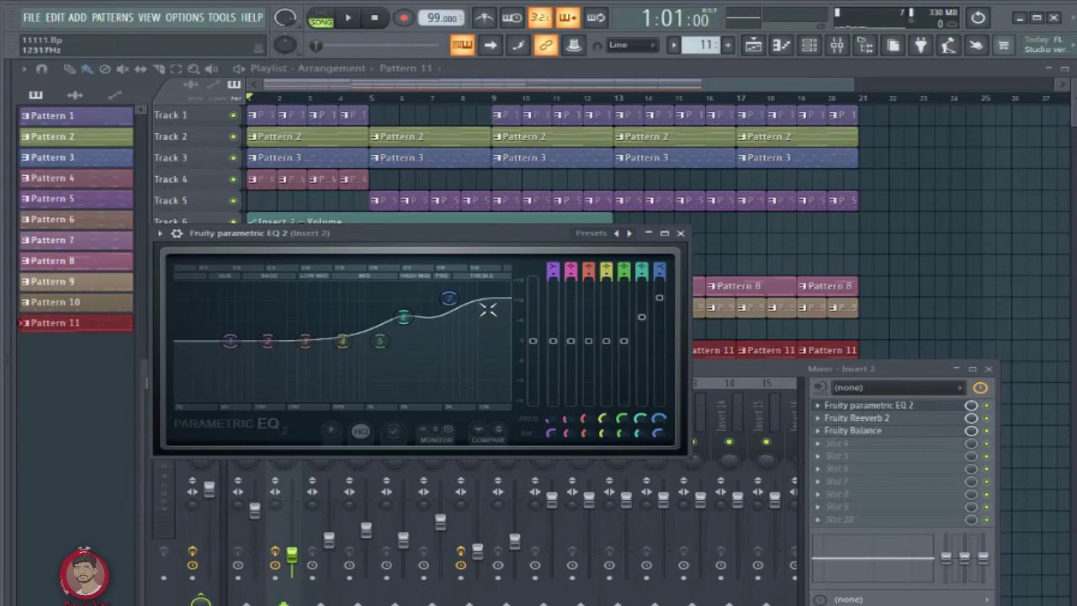
{"action": "left_click", "coordinate": [680, 233]}
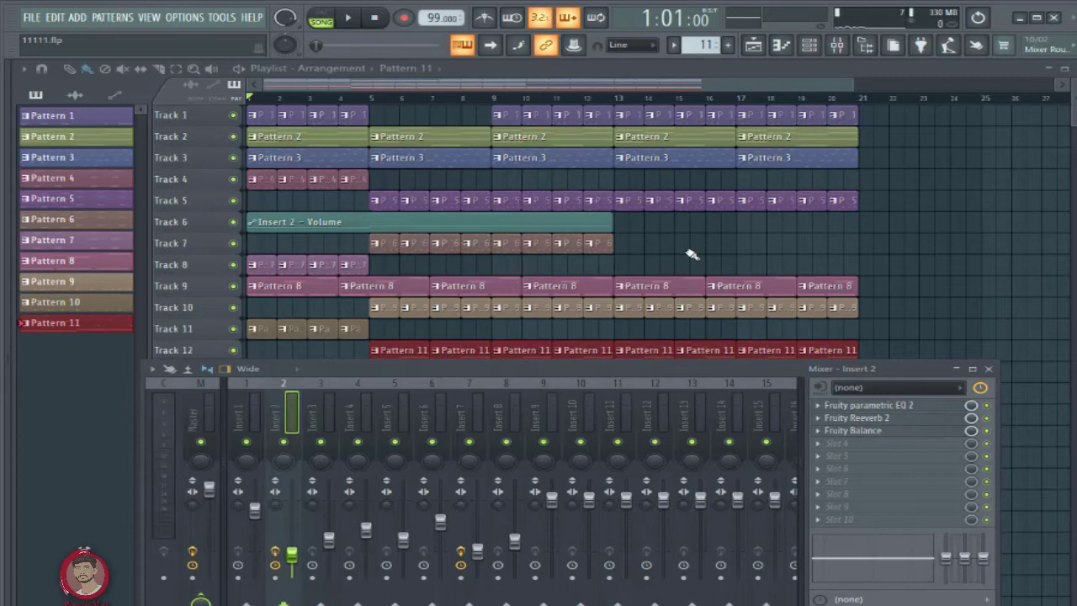
{"action": "left_click", "coordinate": [866, 418]}
{"action": "left_click", "coordinate": [617, 251]}
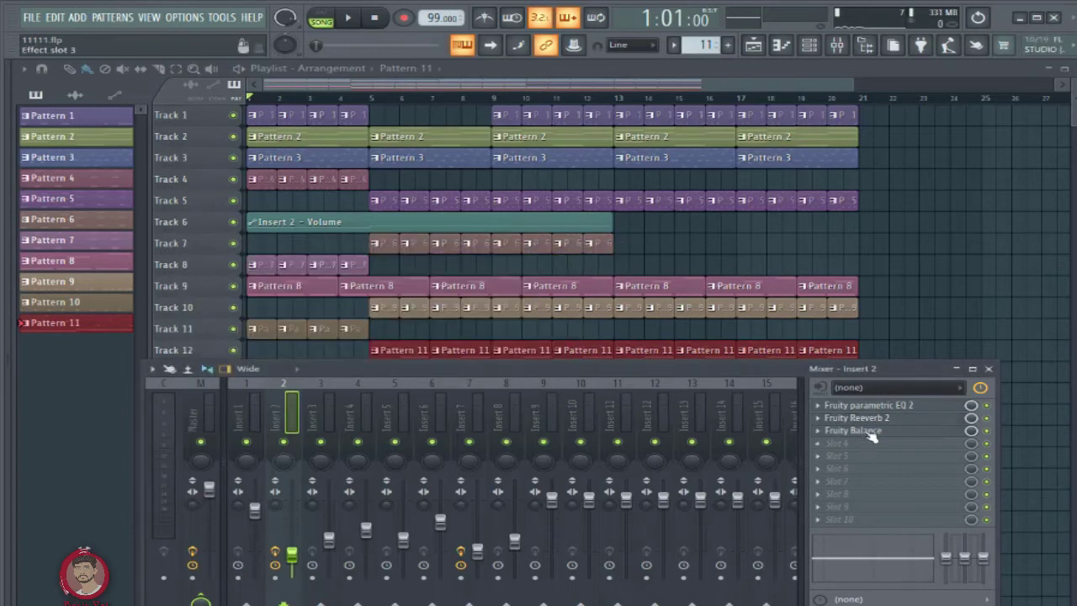
{"action": "left_click", "coordinate": [868, 431]}
{"action": "left_click", "coordinate": [207, 130]}
- Inspect the Fruity Parametric EQ 2 curve on mixer track Insert 7 and close the plugin window
{"action": "left_click", "coordinate": [481, 527]}
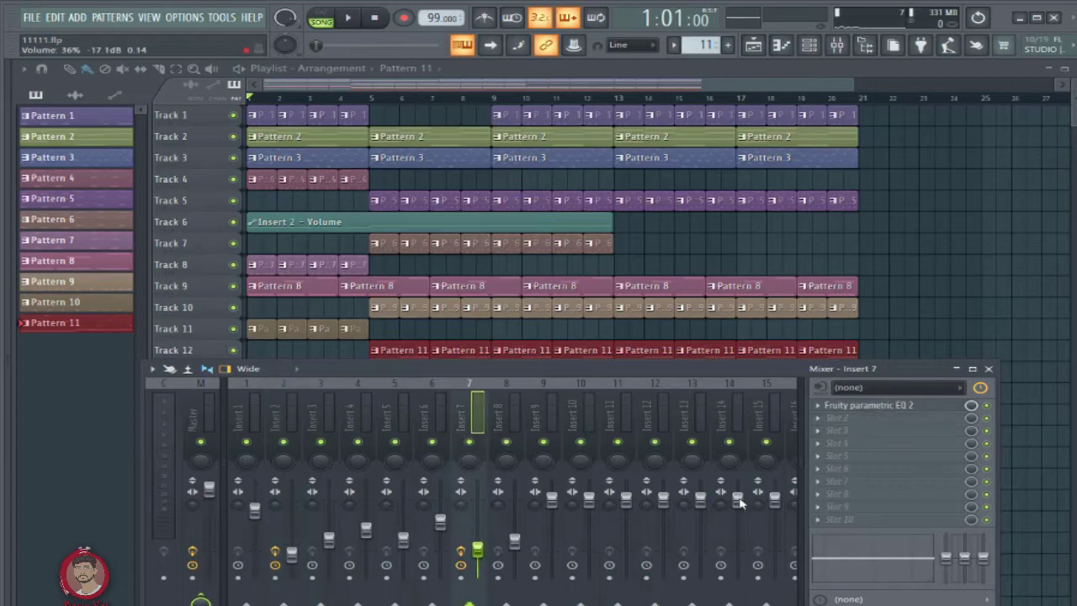
{"action": "left_click", "coordinate": [850, 409]}
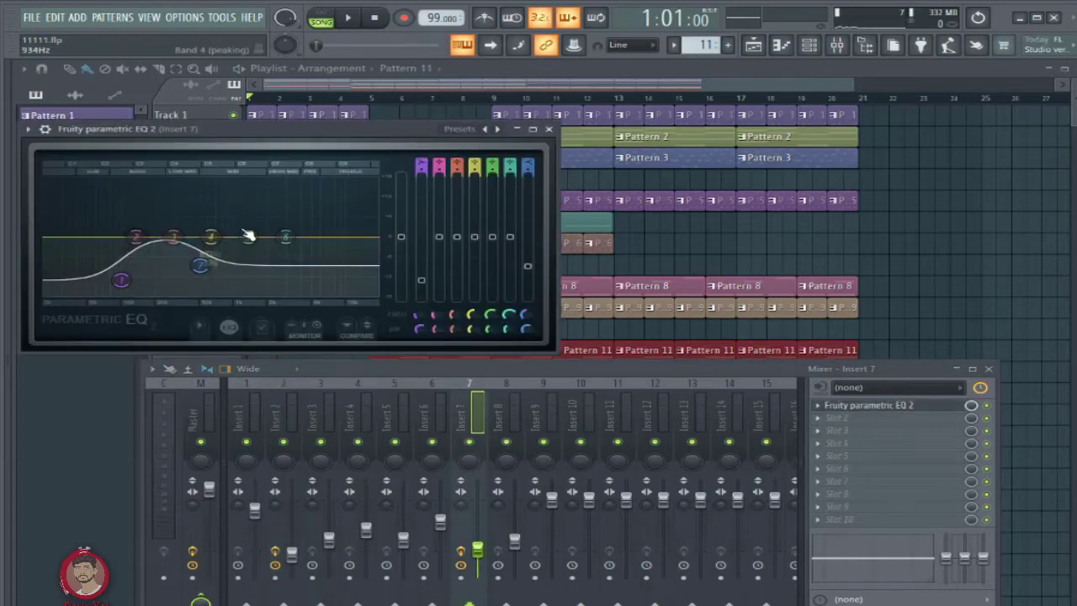
{"action": "left_click", "coordinate": [549, 130]}
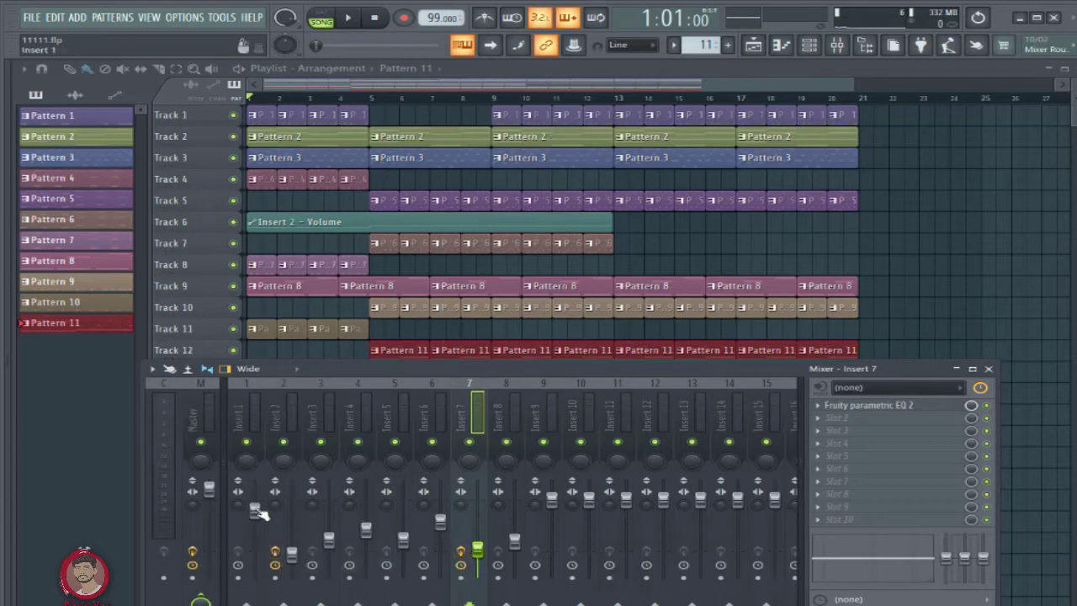
- Raise the Master track's volume to 125% and start playing the song
{"action": "left_click", "coordinate": [211, 491]}
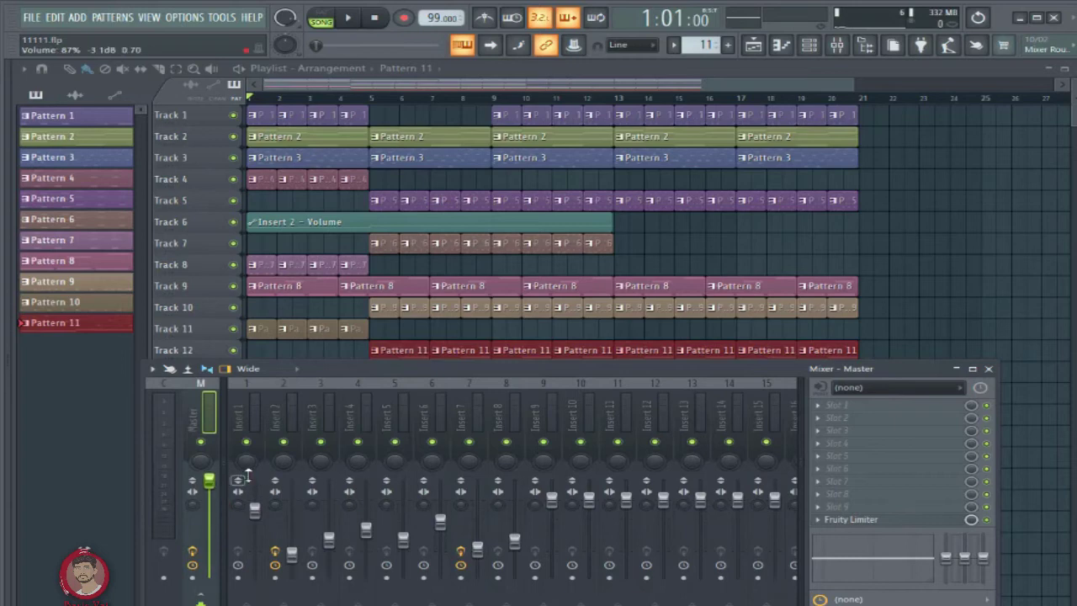
{"action": "key", "text": "space"}
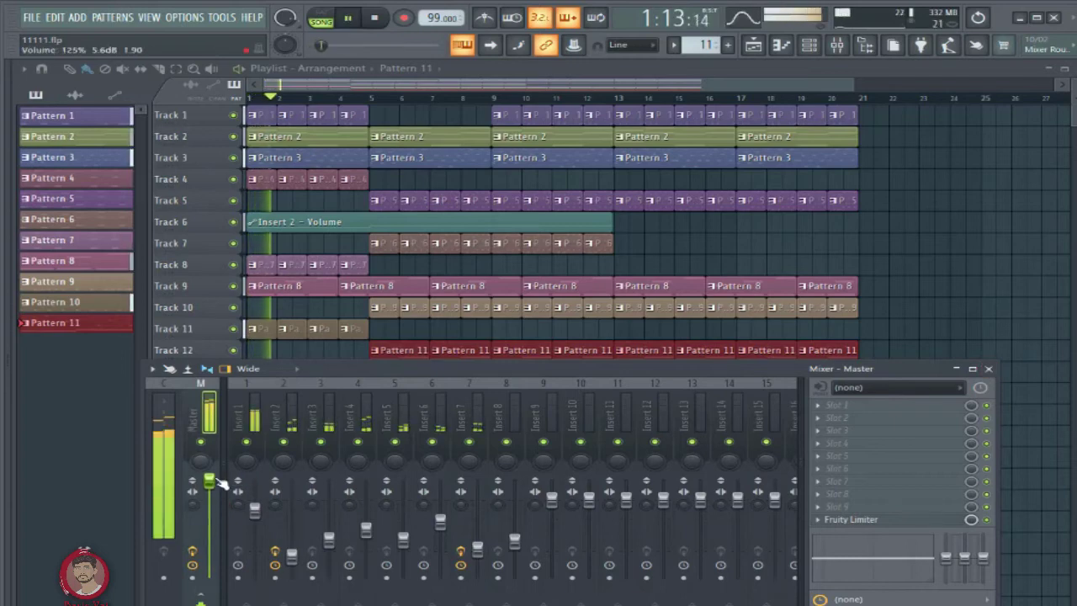
- Close the mixer, zoom in on the playlist arrangement and turn on auto-scrolling to follow the playback
{"action": "left_click", "coordinate": [988, 368]}
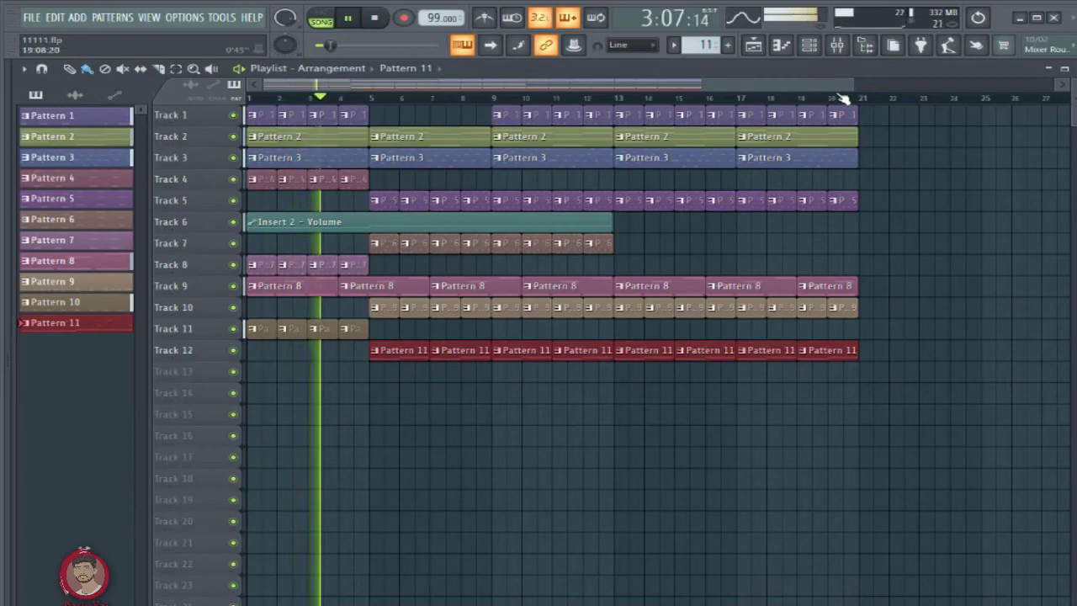
{"action": "left_click_drag", "start_coordinate": [852, 86], "coordinate": [371, 87]}
{"action": "left_click", "coordinate": [490, 45]}
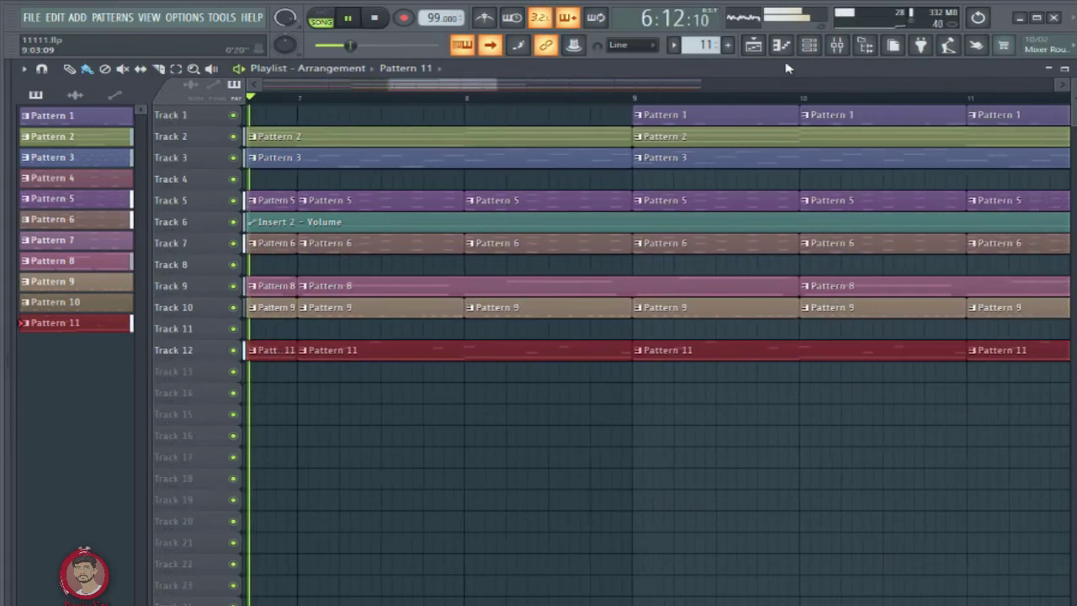
- Reopen the mixer during playback and lower the Insert 1 track's volume to about 74%
{"action": "left_click", "coordinate": [836, 46]}
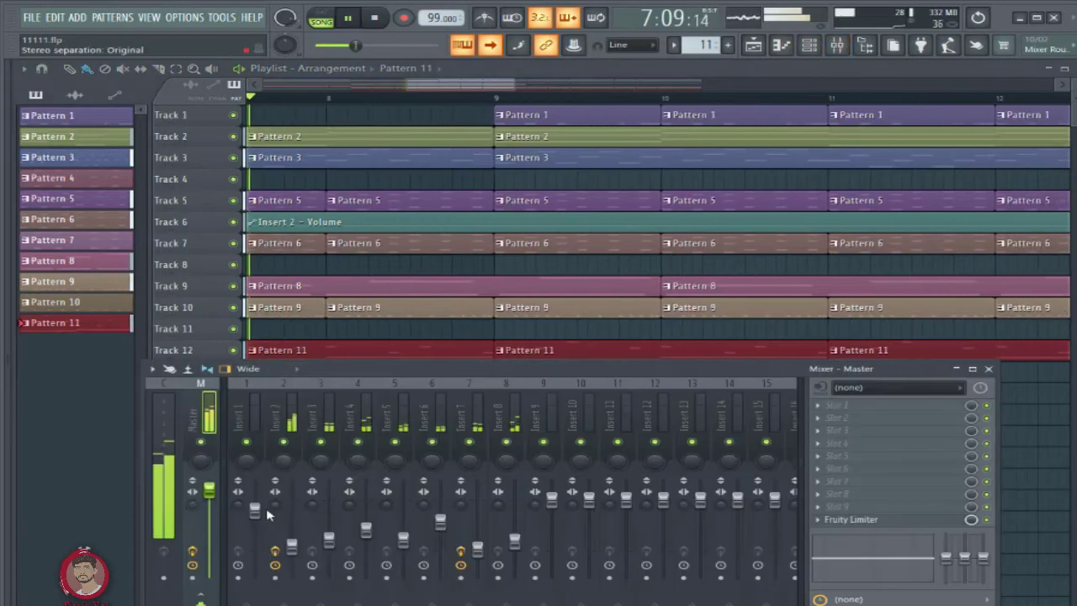
{"action": "left_click_drag", "start_coordinate": [254, 510], "coordinate": [260, 526]}
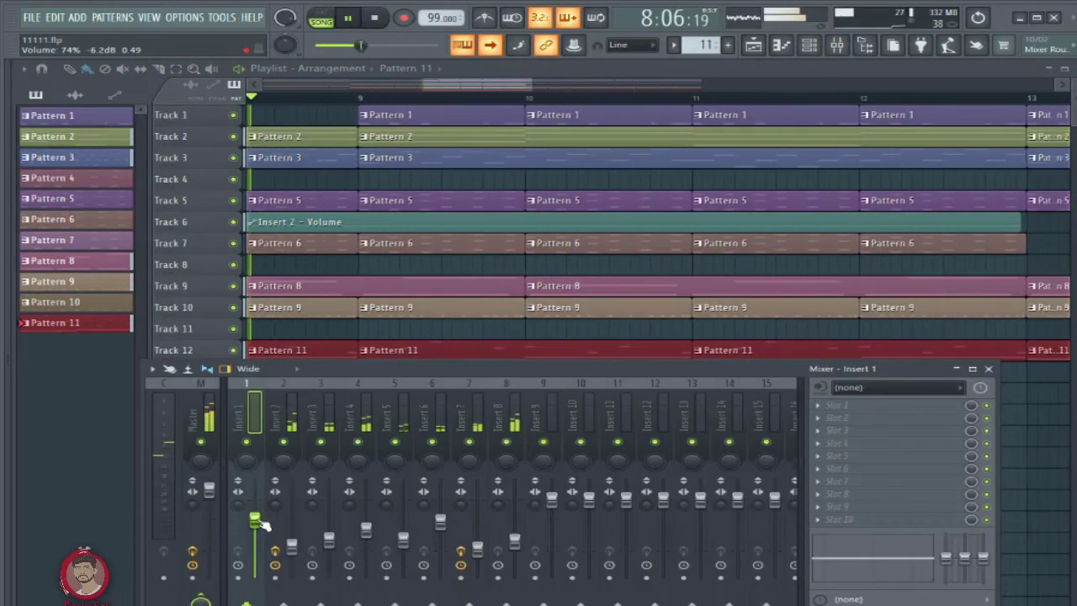